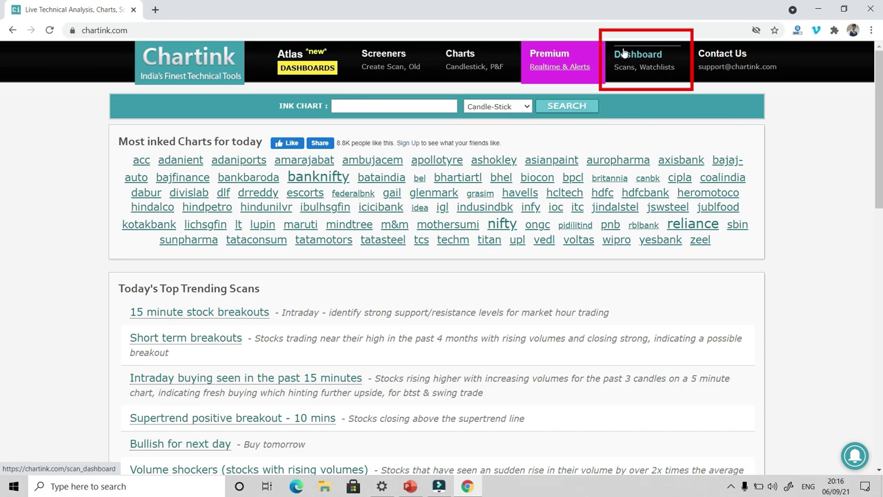
- Open the candlestick chart for State Bank of India (SBIN) and look over its price, volume and RSI plots
left_click(387, 106)
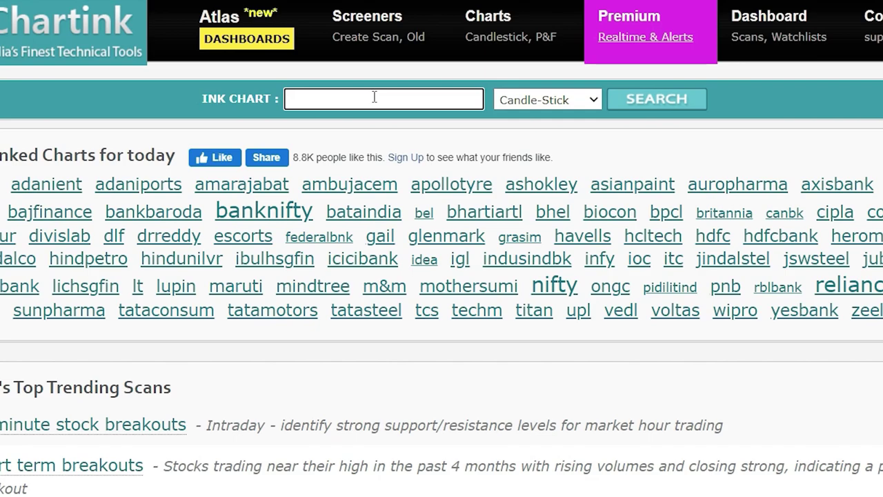
type("SBIN")
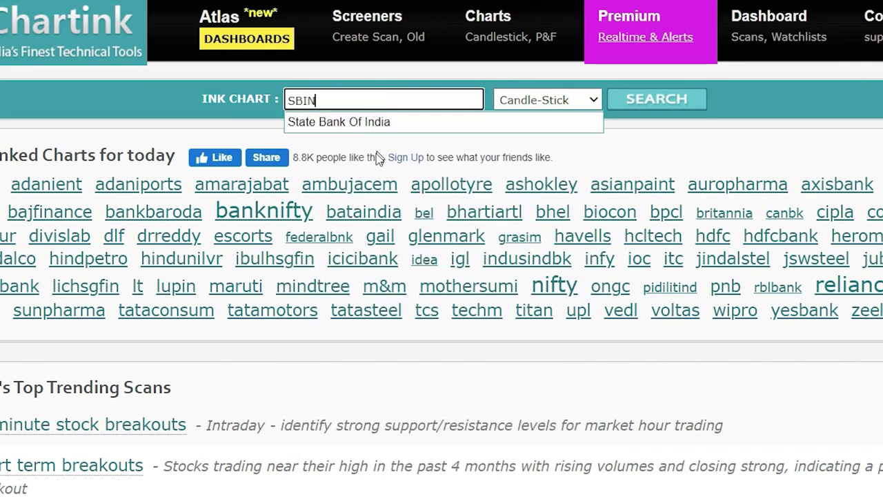
left_click(353, 123)
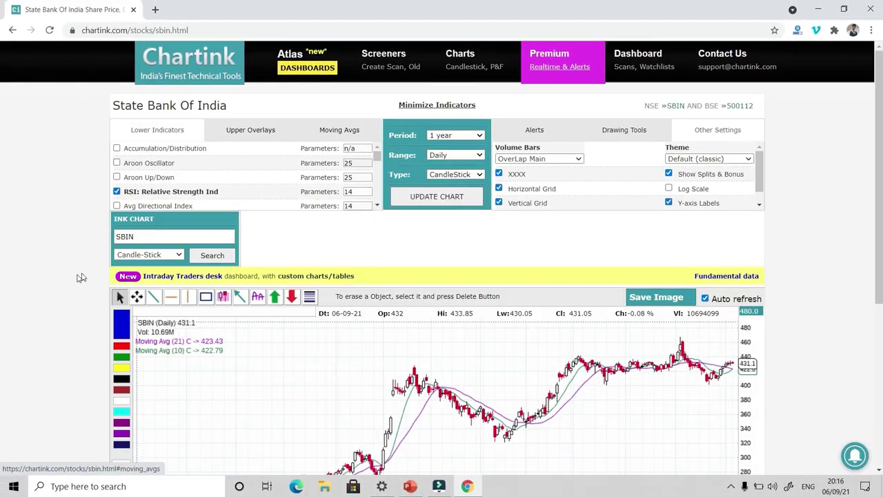
left_click(39, 282)
scroll(47, 282, "down", 3)
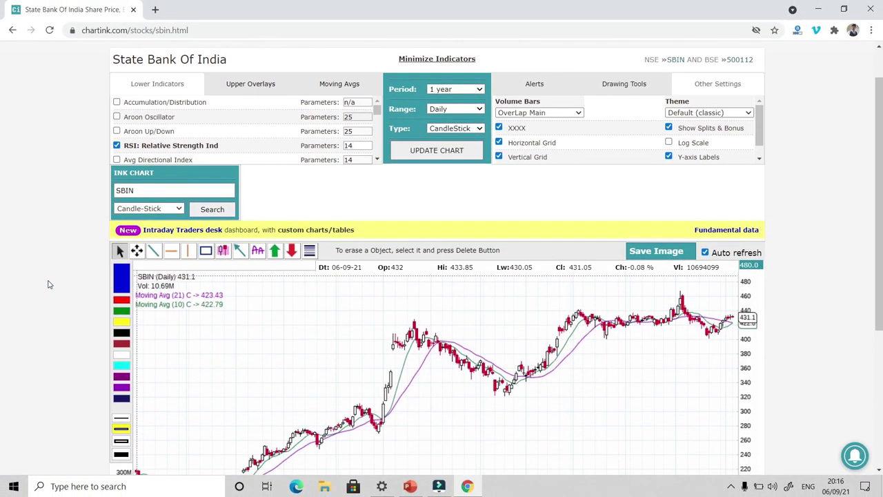
scroll(48, 285, "up", 2)
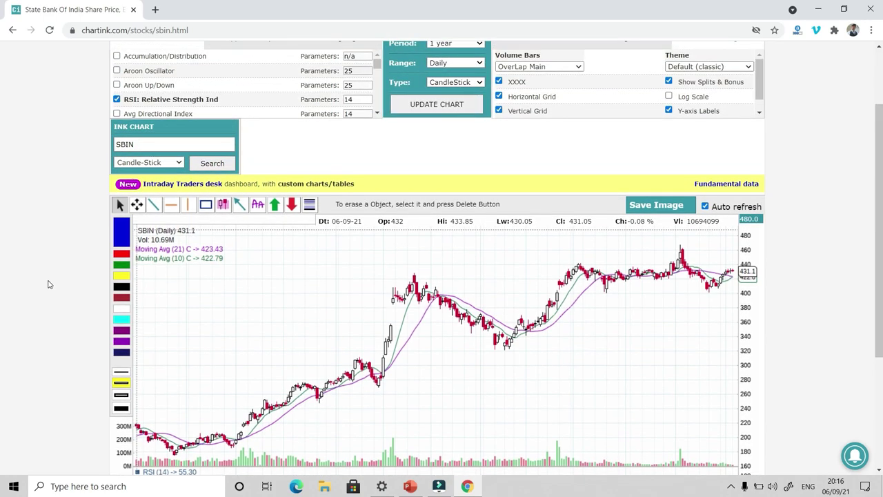
scroll(48, 284, "down", 2)
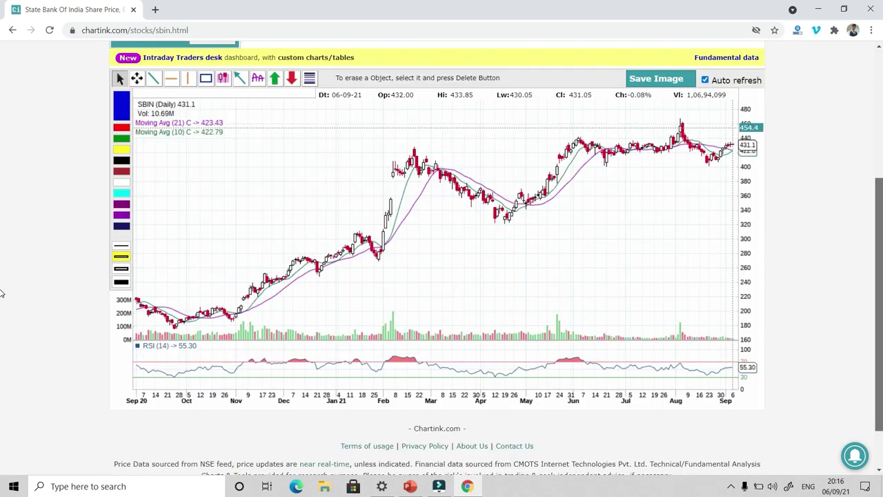
scroll(2, 293, "up", 1)
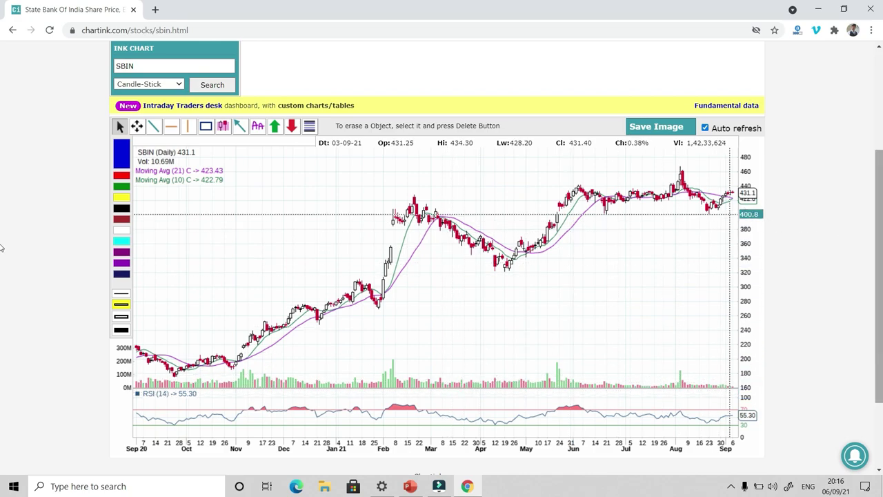
- Add the MACD lower indicator with parameters 26,12,9 to the SBIN chart, update it and view the MACD plot
scroll(879, 160, "up", 3)
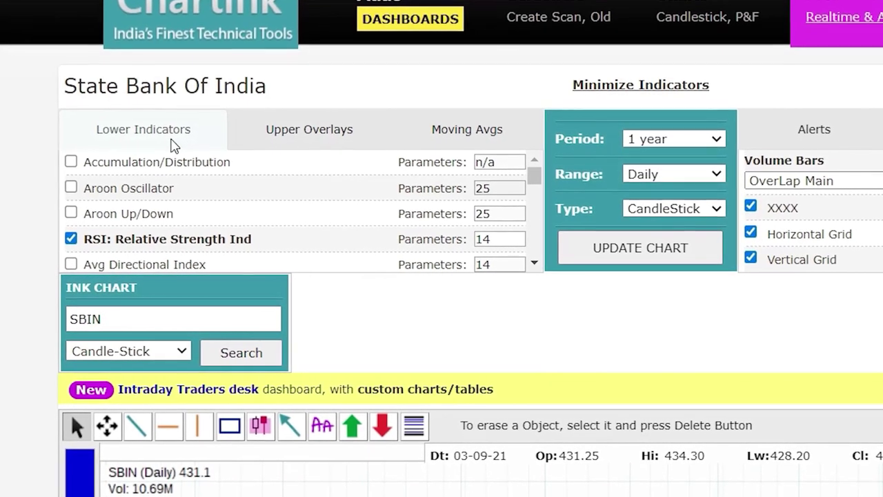
scroll(531, 237, "down", 10)
scroll(514, 161, "up", 10)
scroll(517, 187, "down", 5)
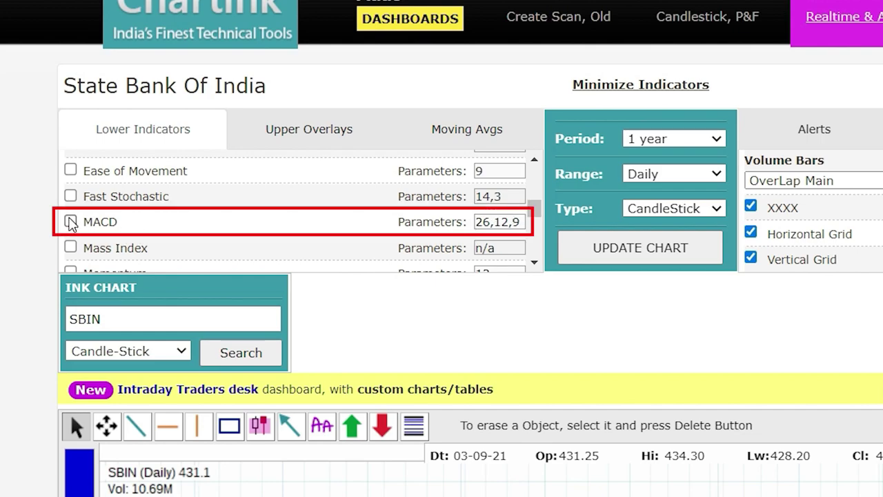
left_click(70, 222)
left_click_drag(475, 222, 522, 221)
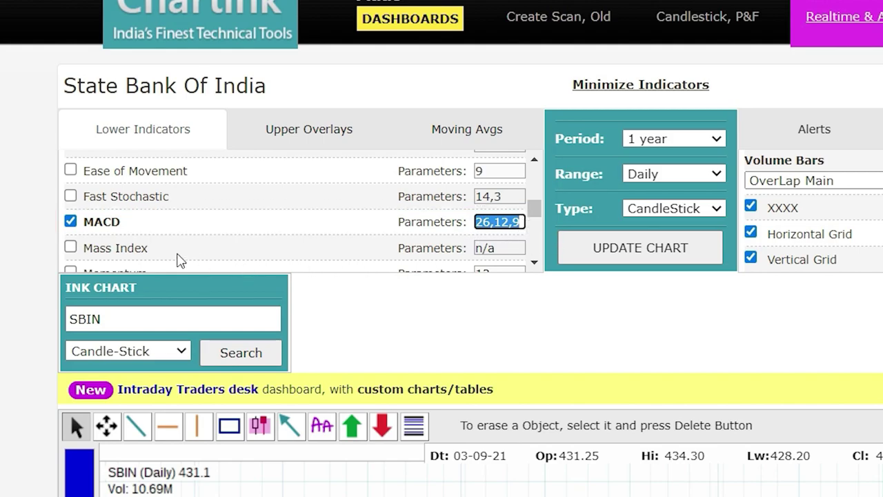
left_click(62, 232)
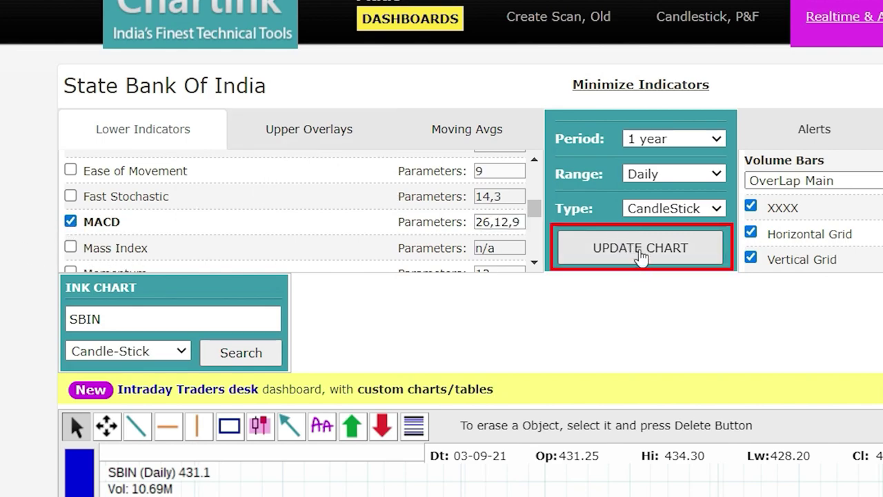
left_click(640, 254)
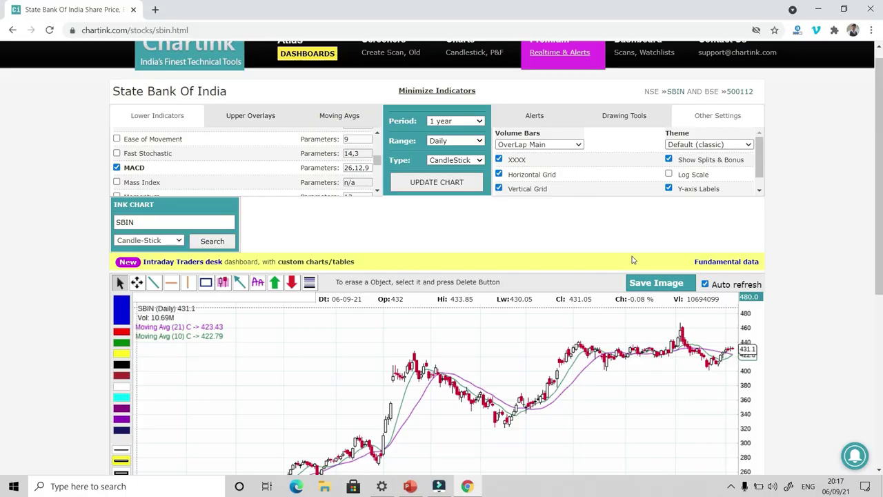
scroll(602, 286, "down", 5)
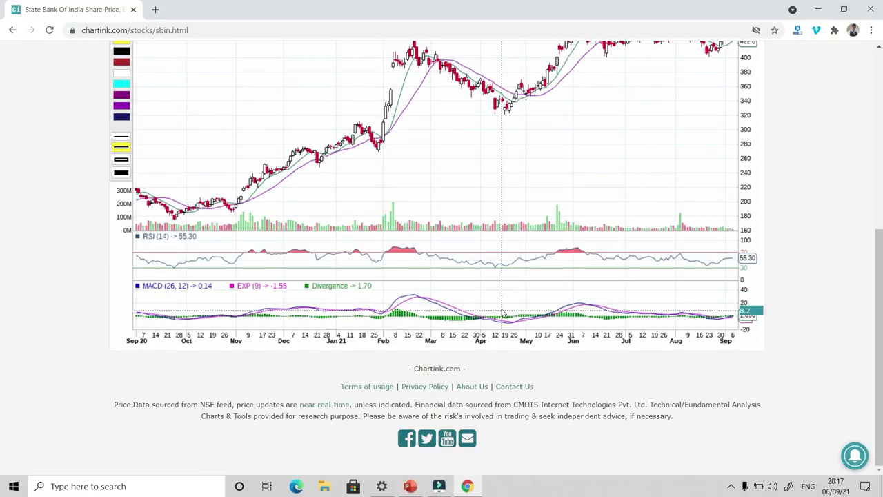
- Add the Ichimoku clouds upper overlay with parameters 9,26,52 to the SBIN chart, update it and inspect the cloud plot
scroll(503, 312, "up", 5)
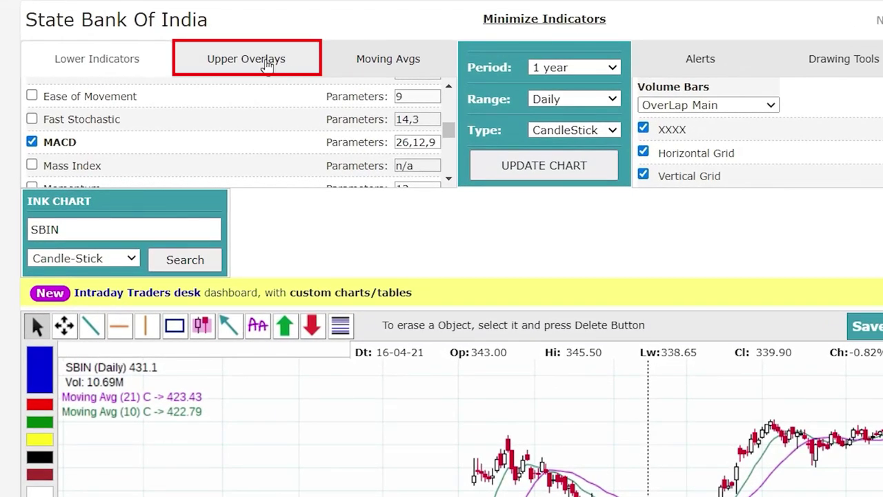
left_click(267, 66)
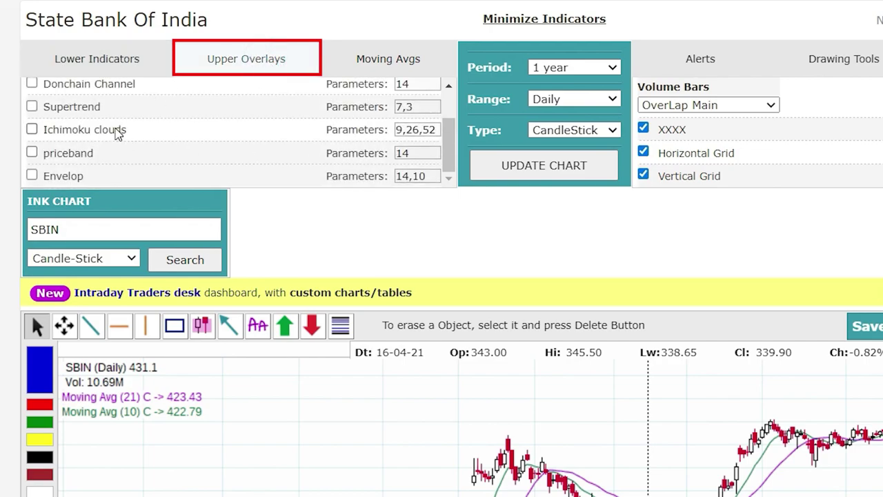
left_click(117, 133)
left_click(566, 165)
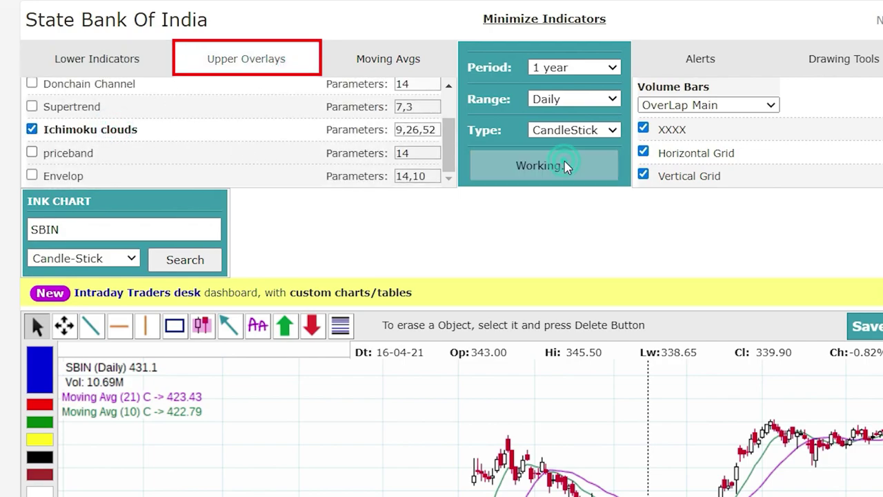
scroll(641, 241, "down", 3)
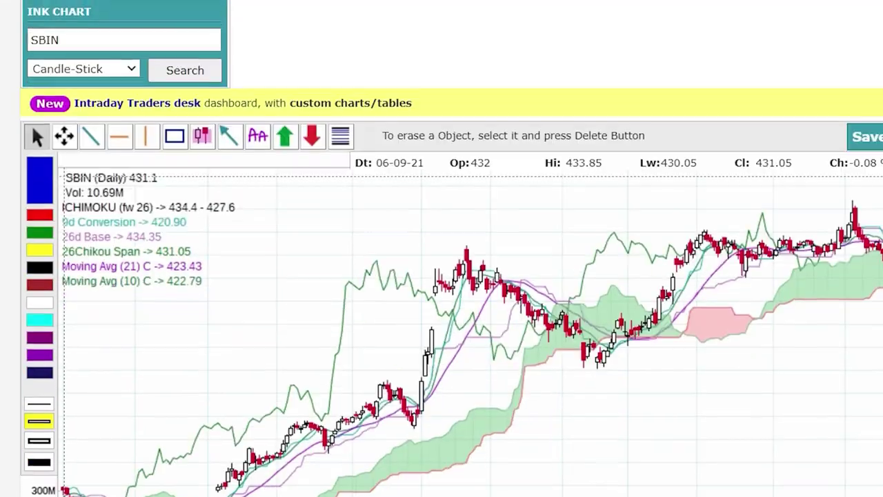
scroll(641, 241, "down", 2)
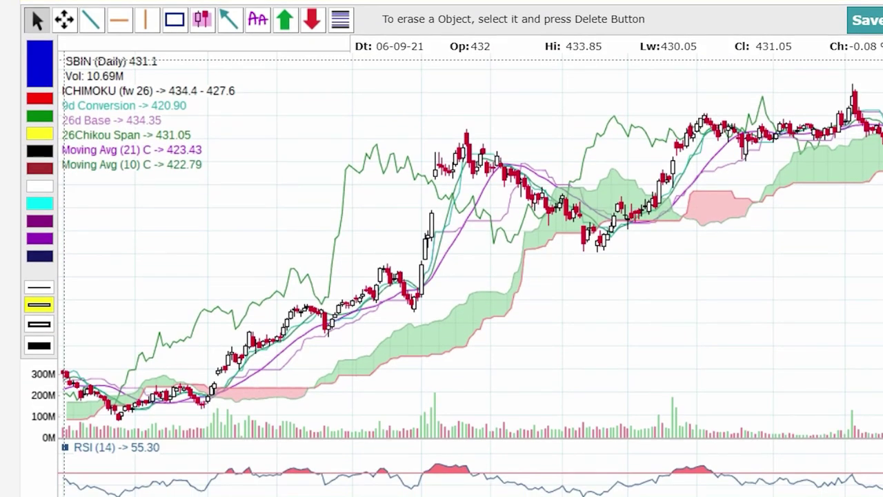
scroll(451, 270, "up", 3)
scroll(451, 269, "down", 3)
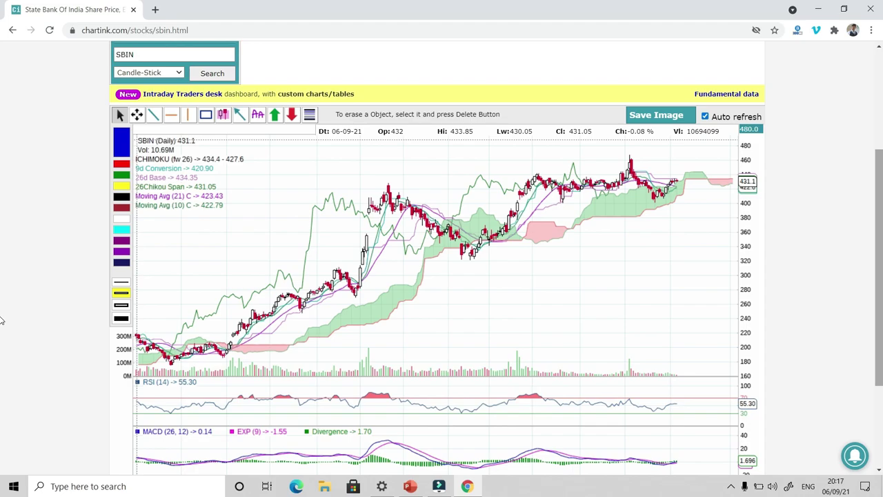
scroll(877, 293, "down", 1)
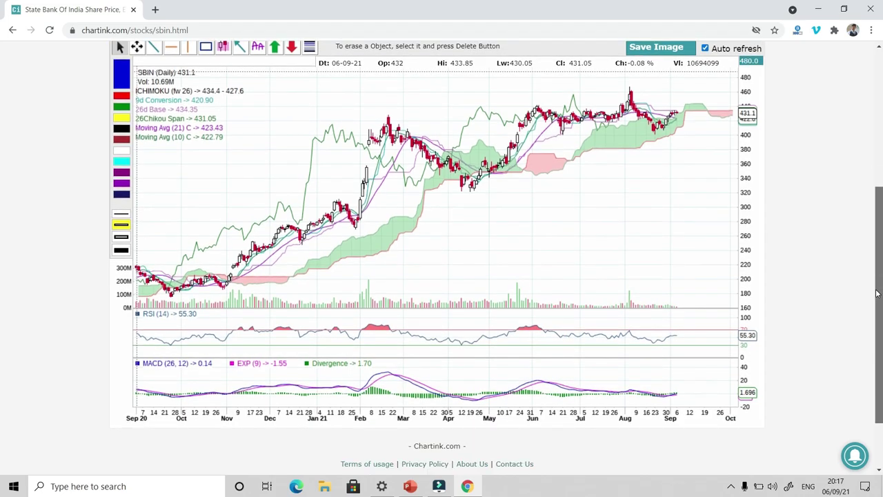
- Go to the site's Screeners page and point out the number of searchable scans
left_click_drag(876, 293, 880, 146)
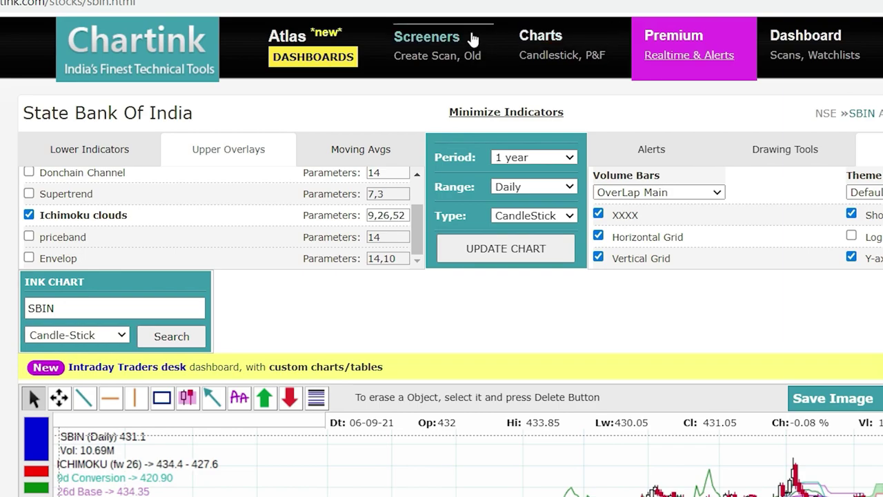
left_click(431, 36)
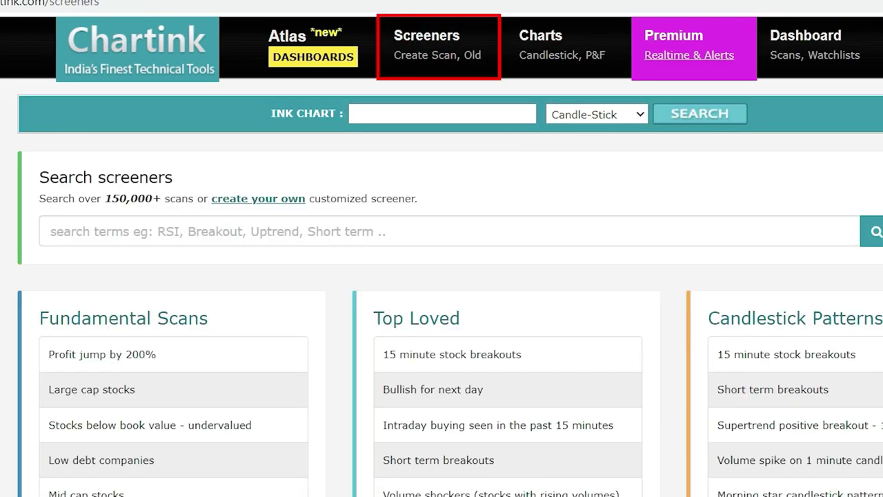
left_click_drag(103, 199, 161, 197)
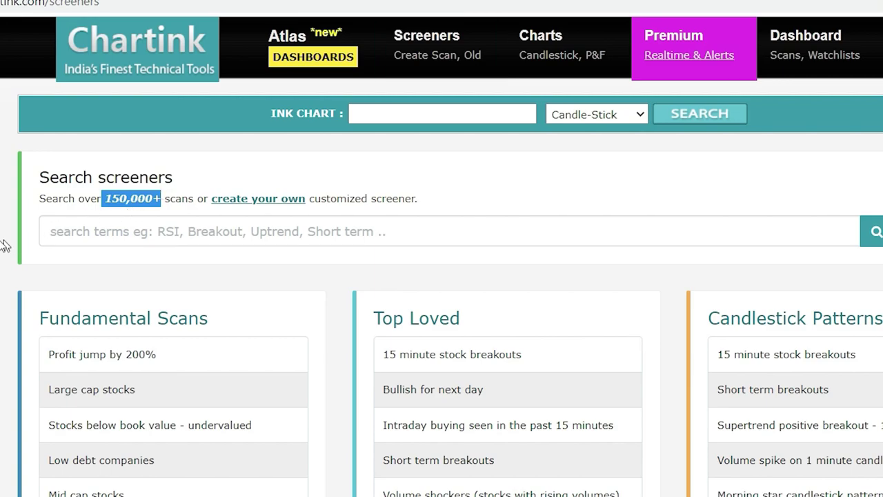
left_click(65, 184)
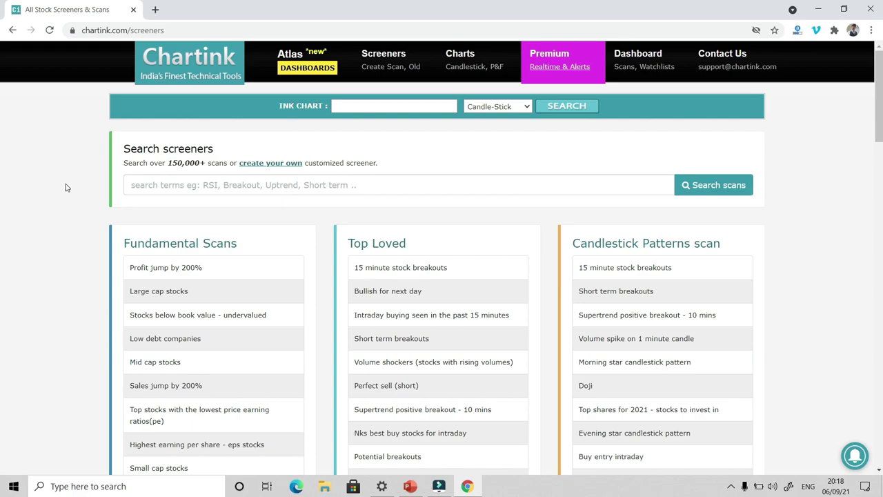
- Browse the ready-made screener categories and open the "2 days bullish. by tomorrow" scan
scroll(66, 188, "down", 1)
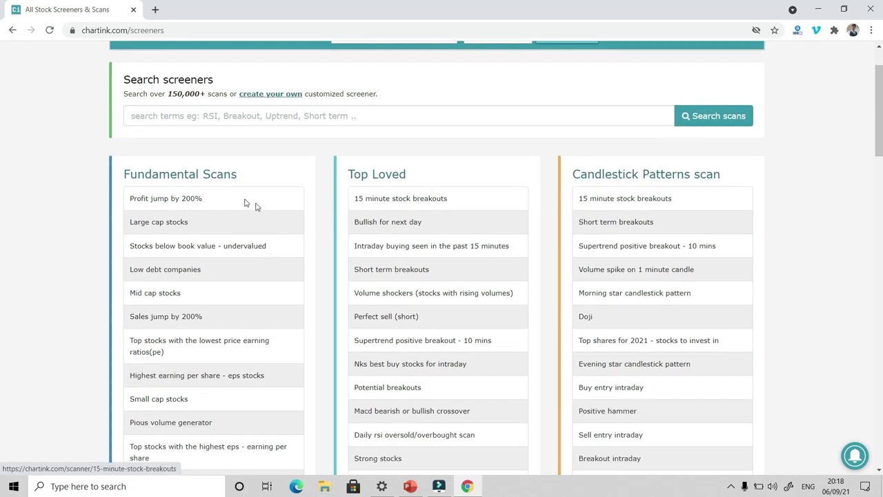
scroll(159, 205, "down", 2)
scroll(160, 205, "down", 8)
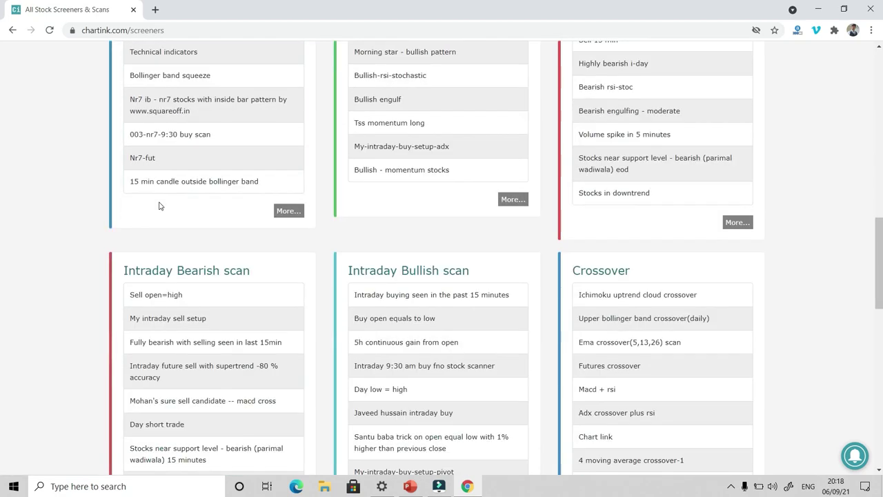
scroll(159, 205, "down", 4)
scroll(83, 228, "up", 3)
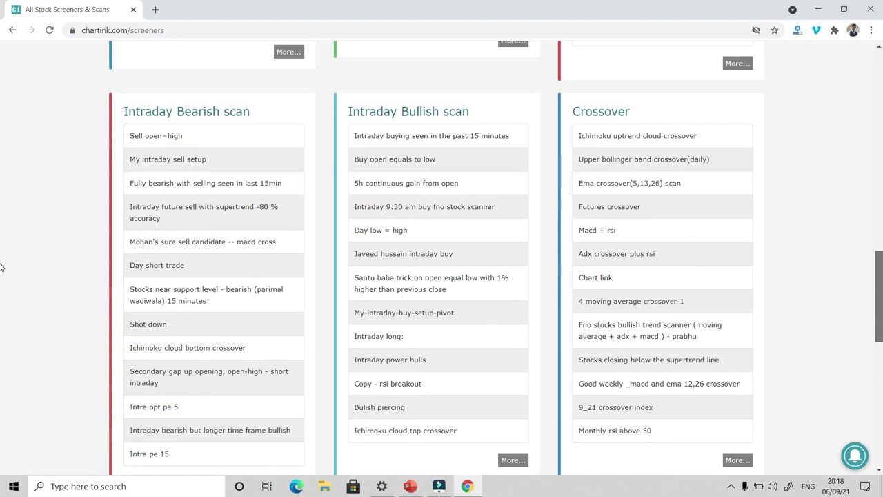
scroll(1, 249, "up", 2)
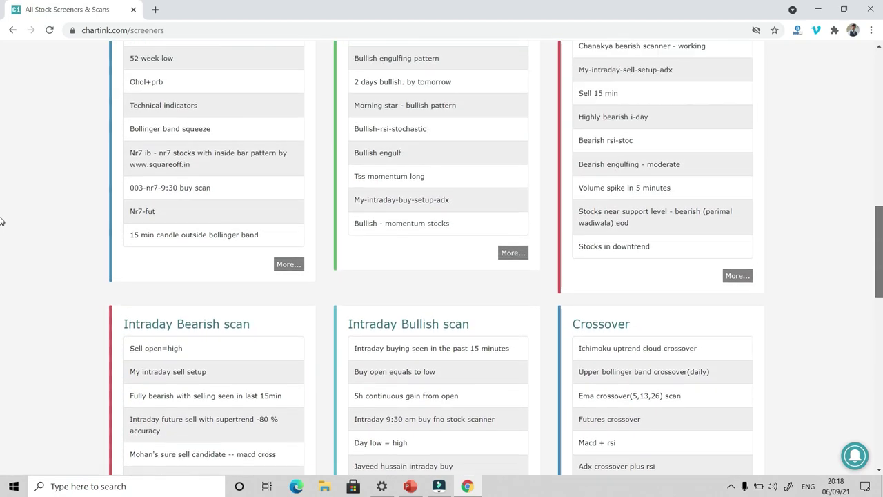
scroll(2, 207, "up", 2)
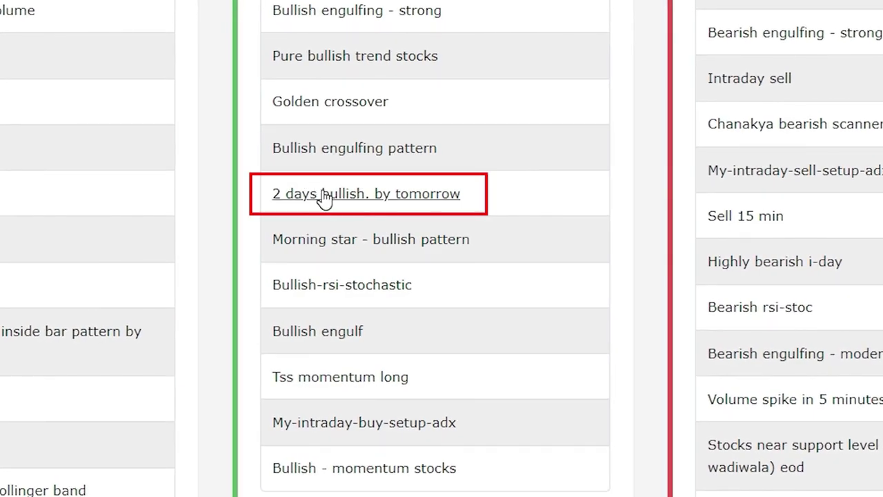
left_click(332, 200)
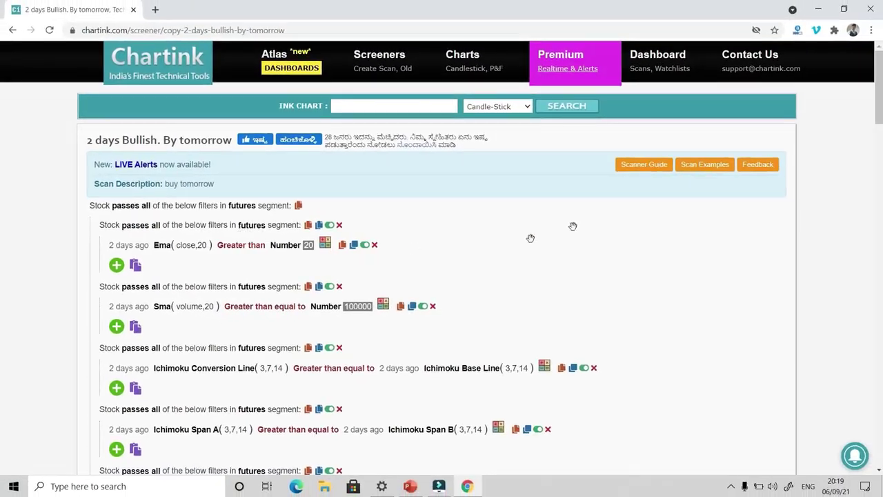
- Examine the filter conditions of the "2 days Bullish. By tomorrow" scan and the table of stocks that match them
scroll(1, 114, "down", 3)
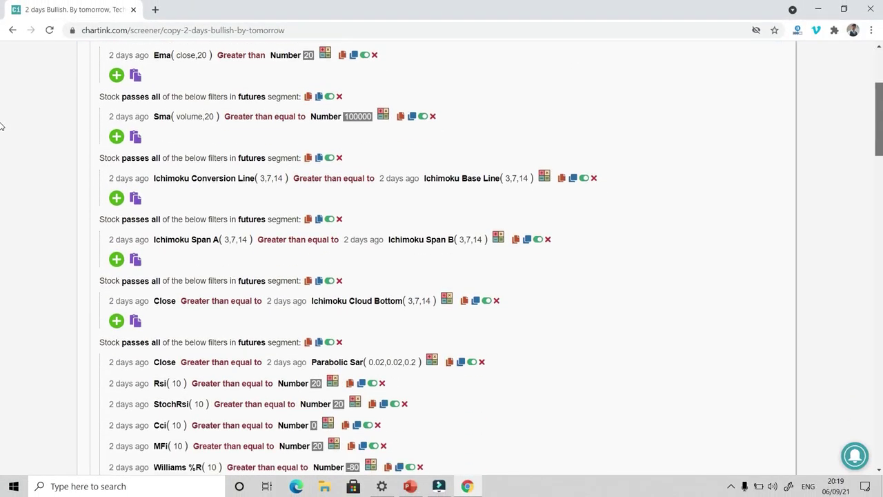
scroll(2, 126, "up", 3)
scroll(2, 117, "down", 8)
scroll(1, 176, "down", 5)
scroll(1, 223, "down", 2)
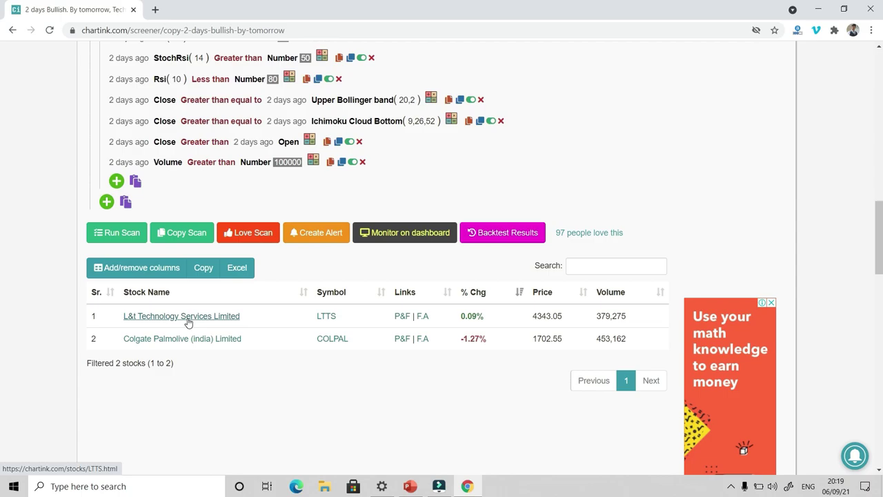
scroll(188, 322, "up", 15)
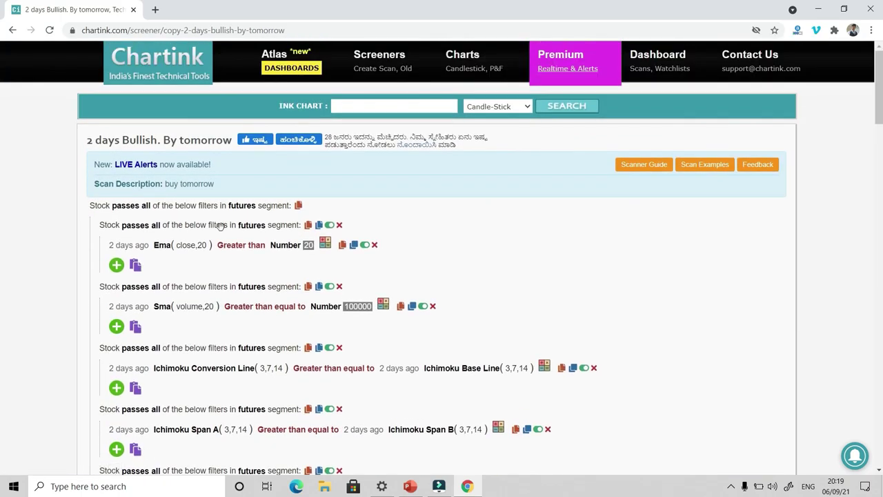
scroll(396, 214, "down", 15)
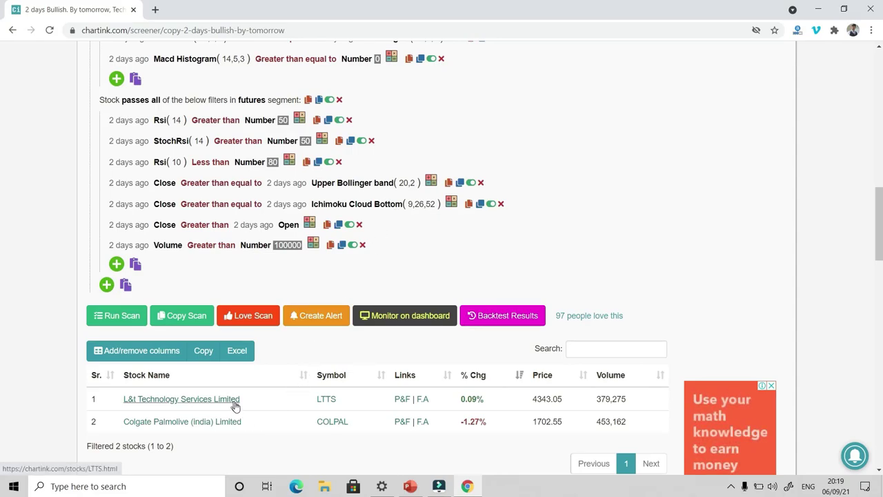
scroll(366, 323, "up", 15)
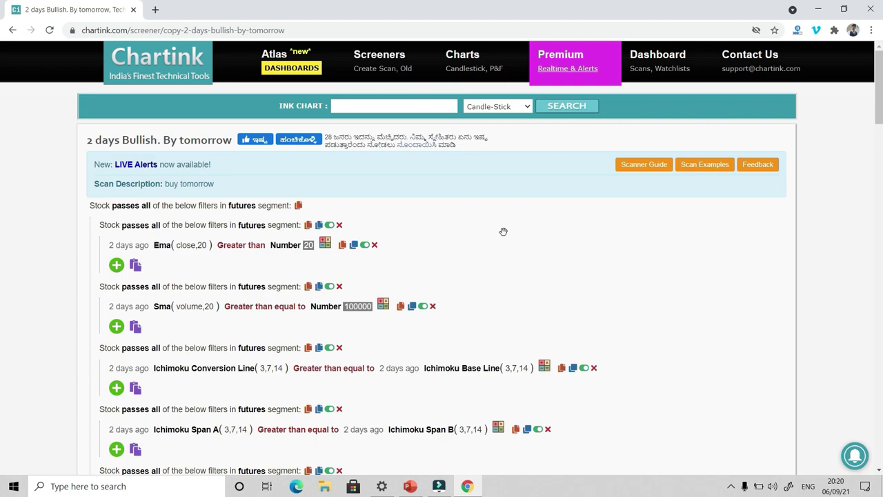
- Create a new scan with a filter where the latest 20-period close EMA crosses above another latest close EMA
left_click(376, 69)
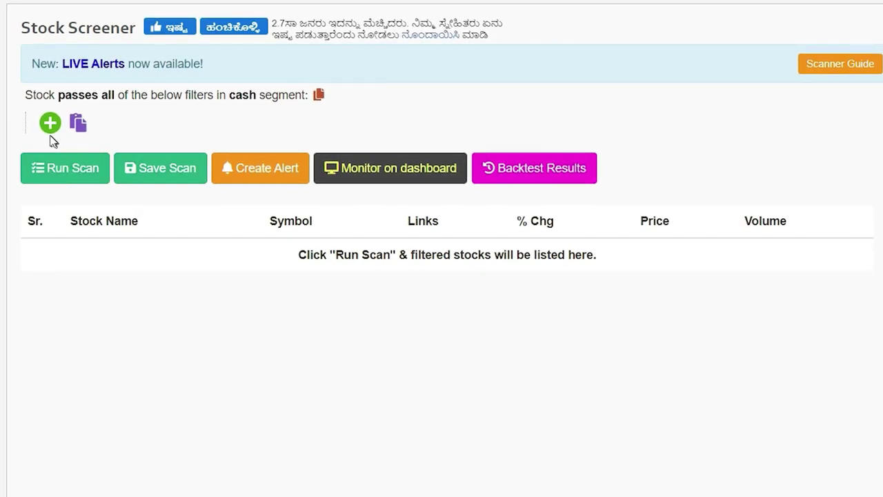
left_click(49, 129)
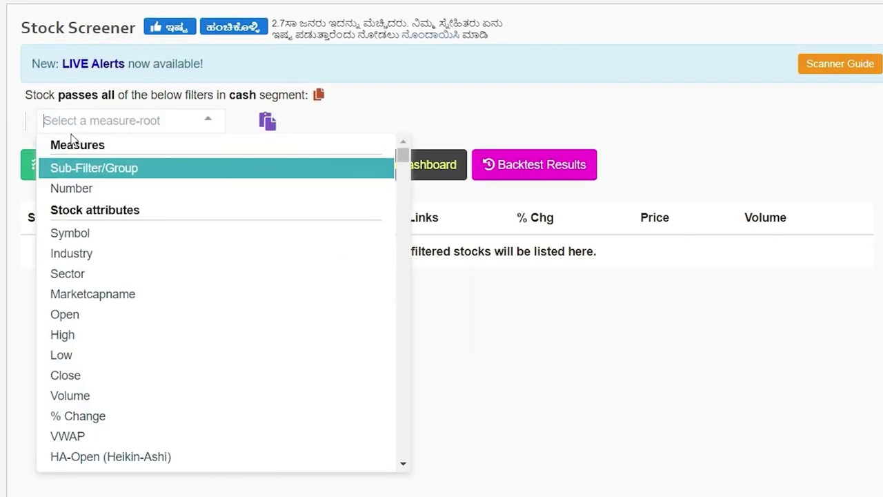
type("EMA")
left_click(95, 169)
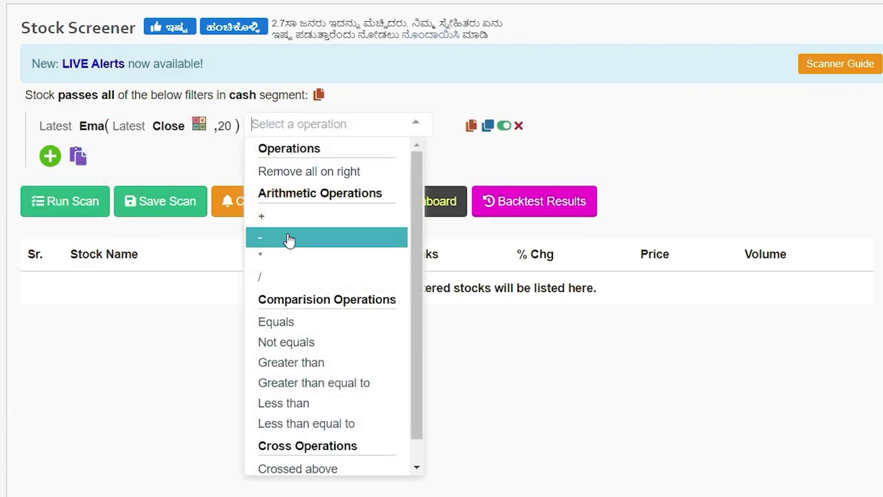
left_click(332, 469)
type("EMA")
left_click(394, 173)
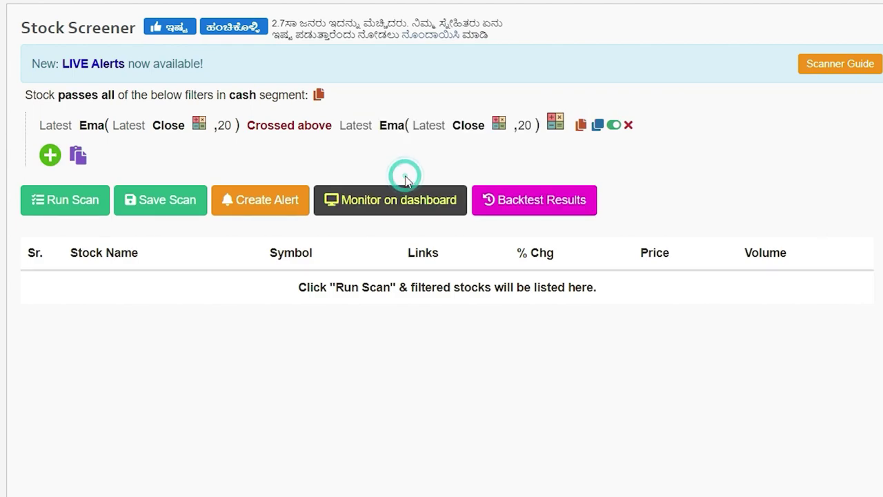
- Set the second EMA's period to 50, run the scan and review the list of matching stocks
left_click(526, 131)
key("BackSpace")
key("BackSpace")
type("50")
left_click(577, 158)
left_click(43, 200)
scroll(673, 253, "down", 5)
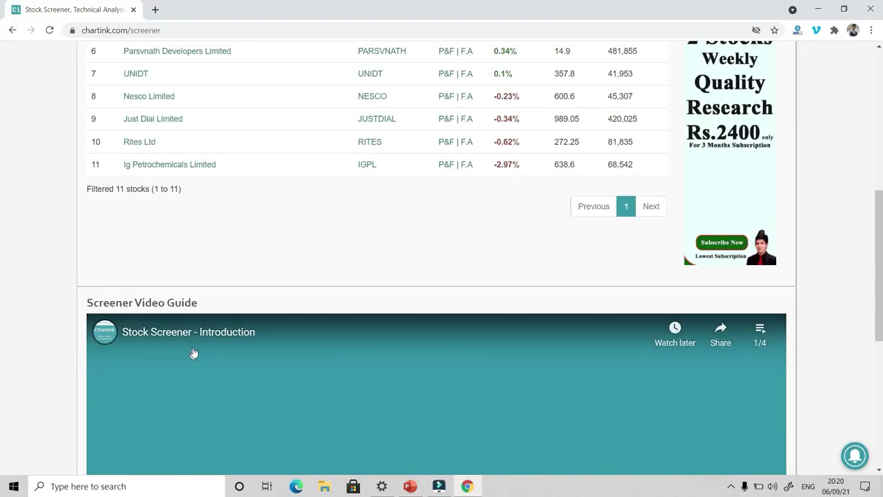
scroll(870, 250, "up", 5)
scroll(2, 131, "down", 2)
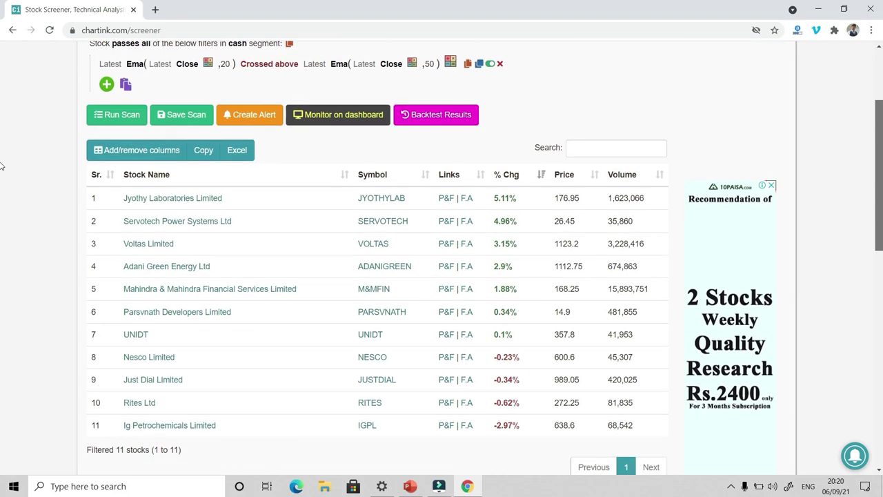
scroll(1, 169, "down", 1)
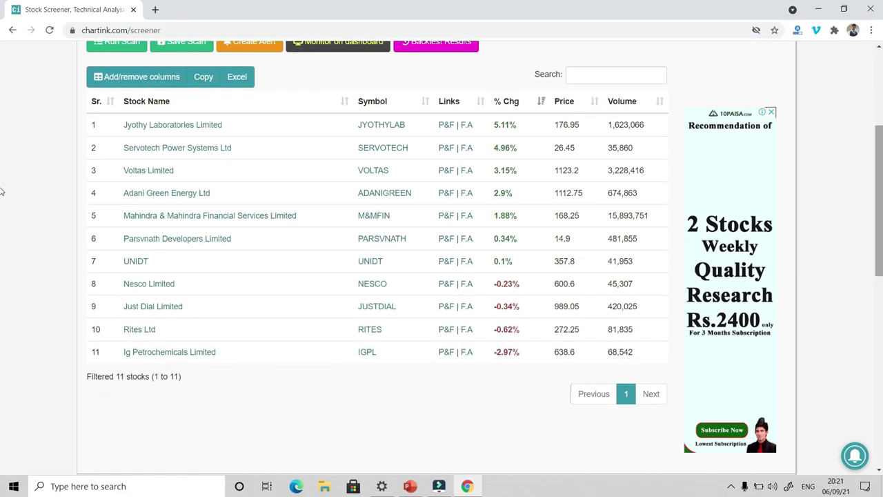
scroll(863, 261, "up", 3)
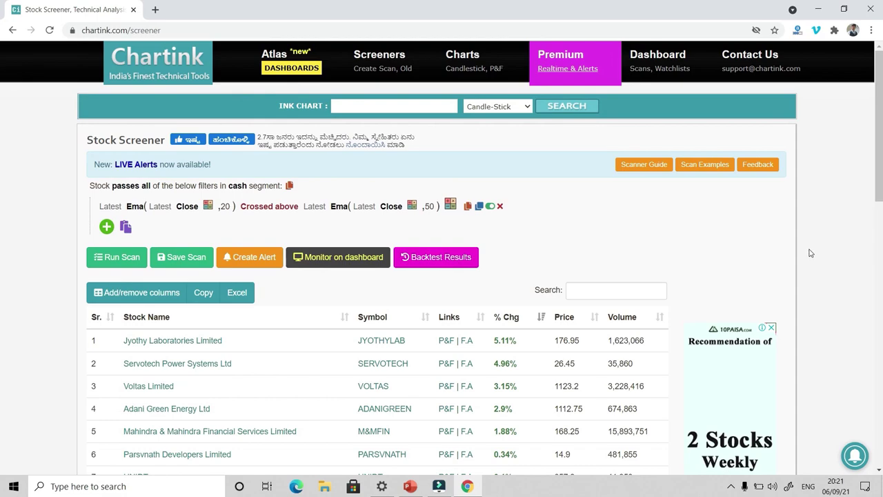
- Change the scan's segment to nifty 200 and run the scan again
left_click(237, 185)
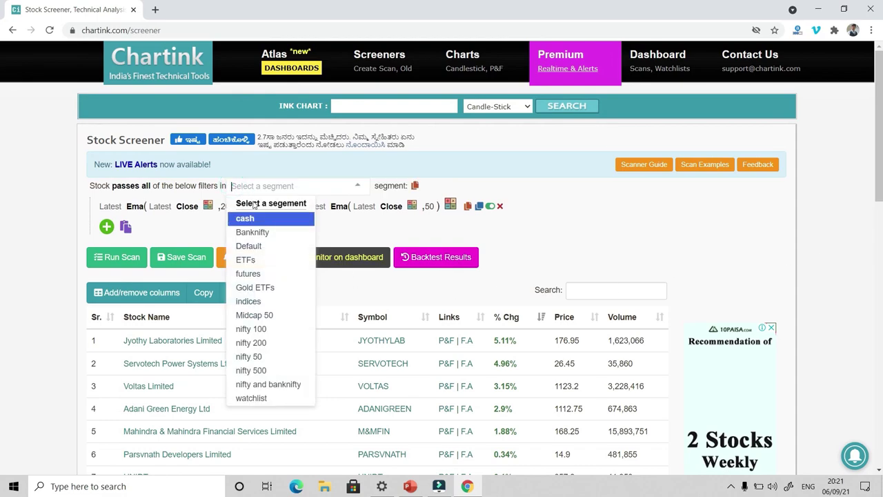
left_click(270, 343)
left_click(114, 261)
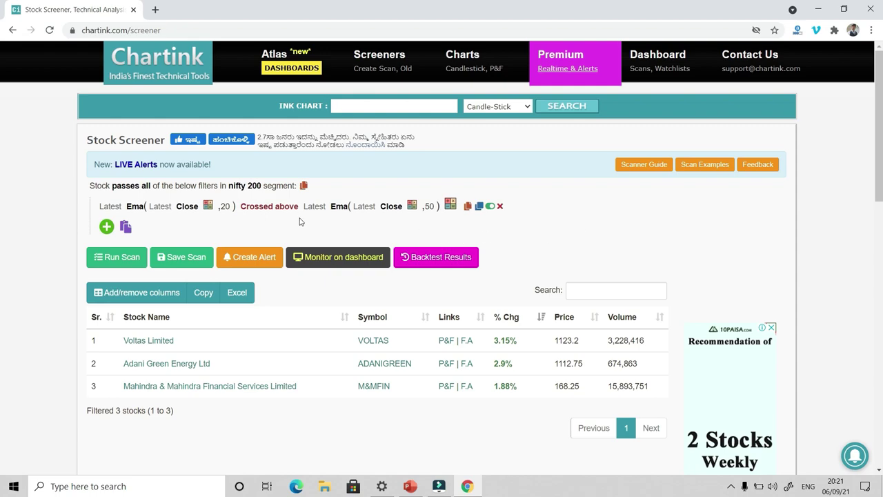
- Change the comparison between the two EMAs to Crossed below and rerun the scan
left_click(270, 207)
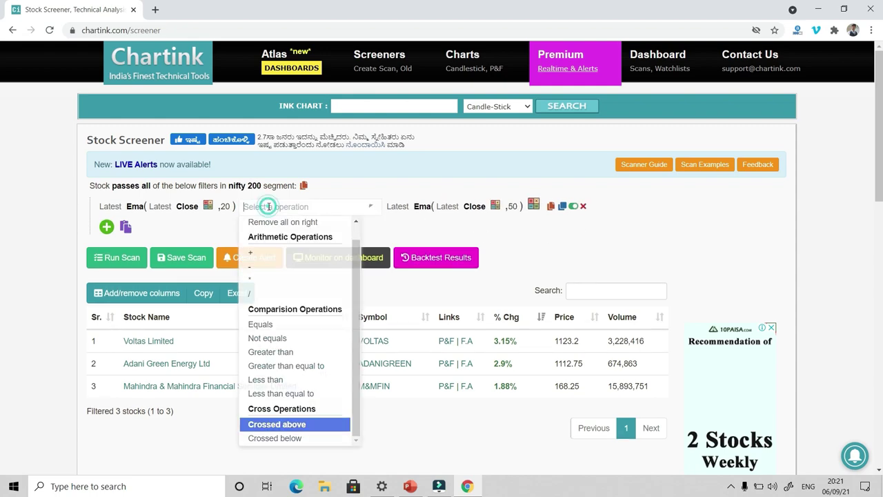
left_click(295, 438)
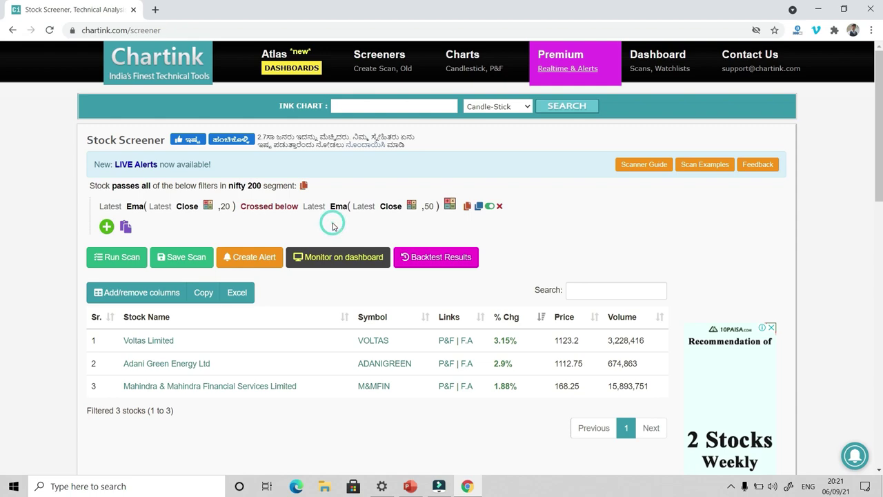
left_click(125, 261)
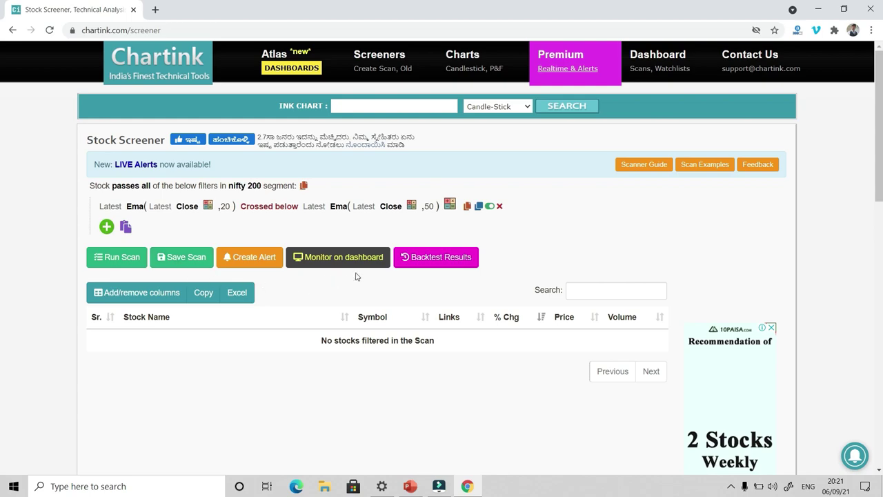
- Browse the saved scans on the dashboard, open "winning strategy loosers" and view its available segment options
left_click(641, 76)
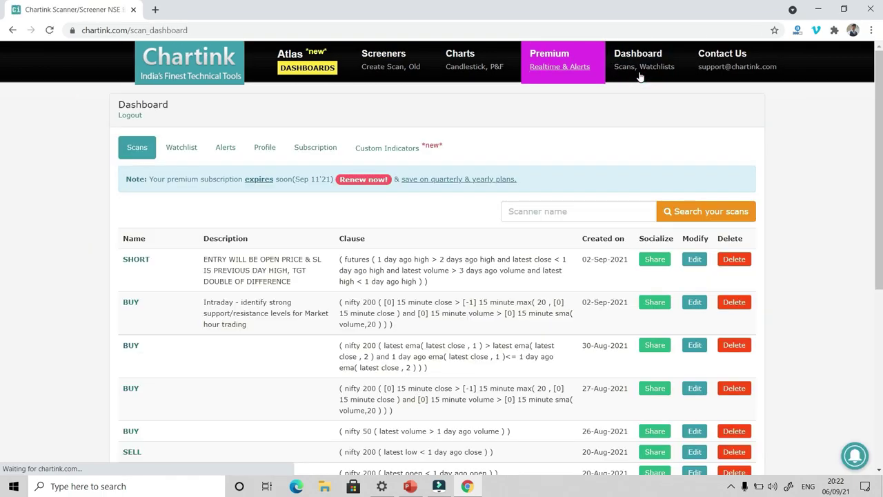
scroll(2, 186, "down", 1)
scroll(2, 186, "down", 4)
scroll(2, 196, "up", 2)
scroll(2, 196, "down", 1)
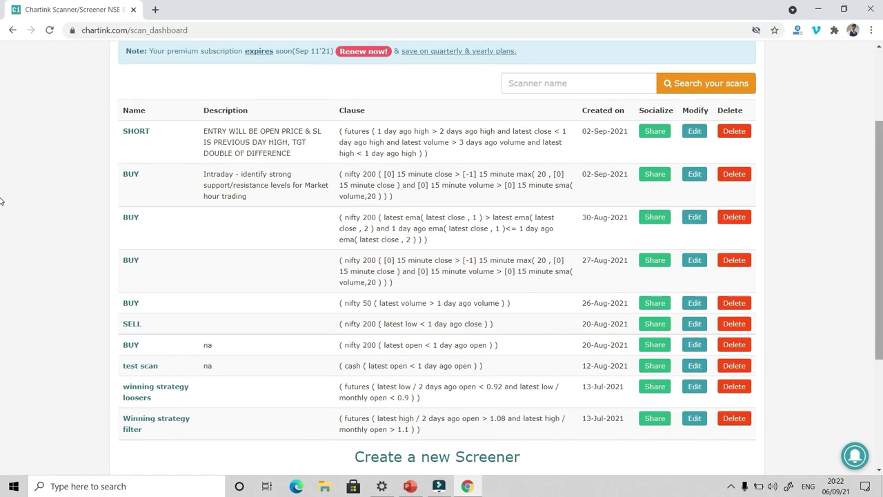
left_click(145, 390)
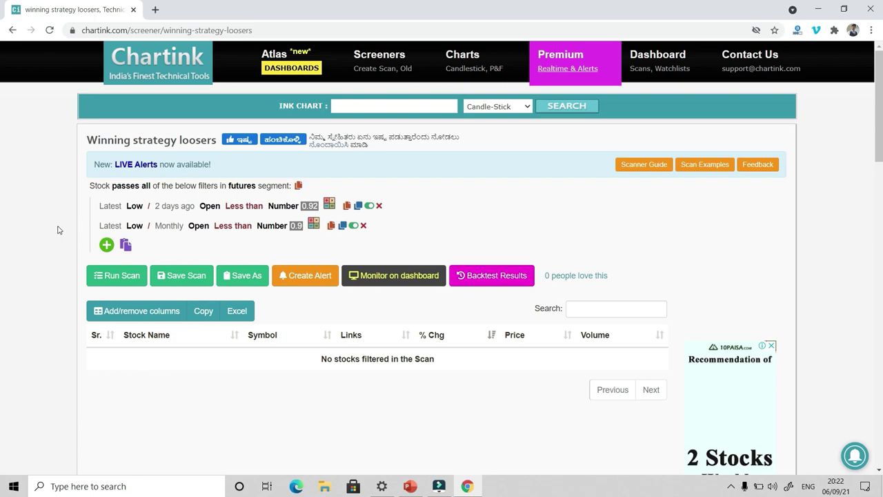
left_click(237, 185)
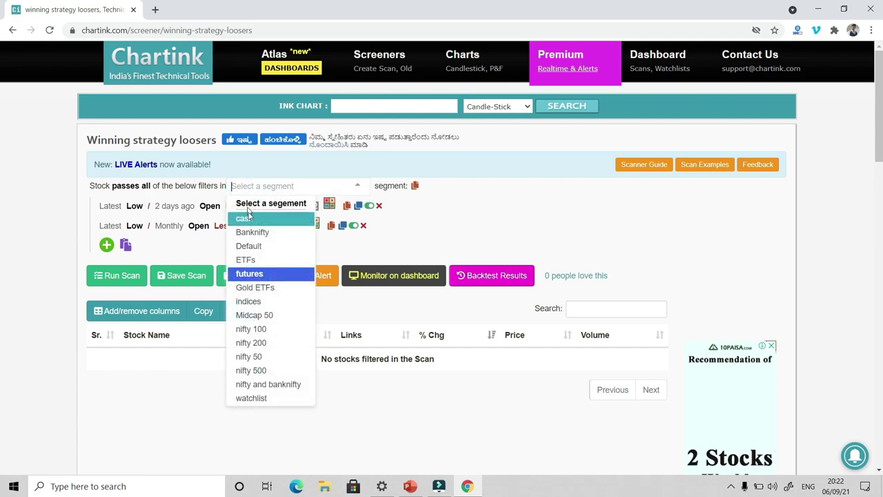
left_click(342, 247)
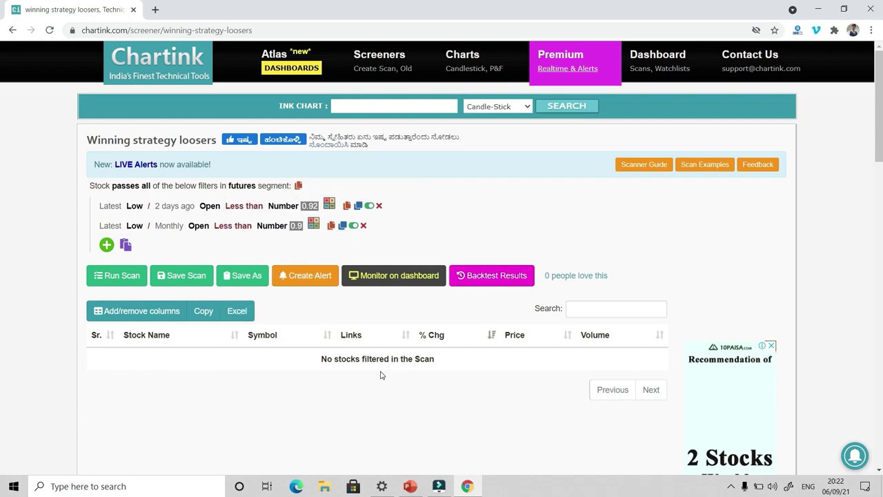
- Return to the saved scans, open "Winning strategy filter" and review its conditions and matching stocks
key("alt+Left")
scroll(217, 393, "down", 10)
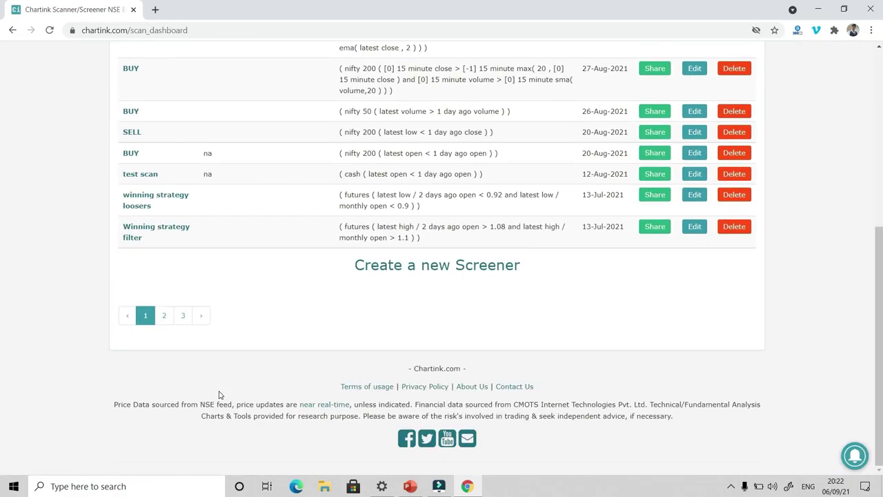
left_click(148, 230)
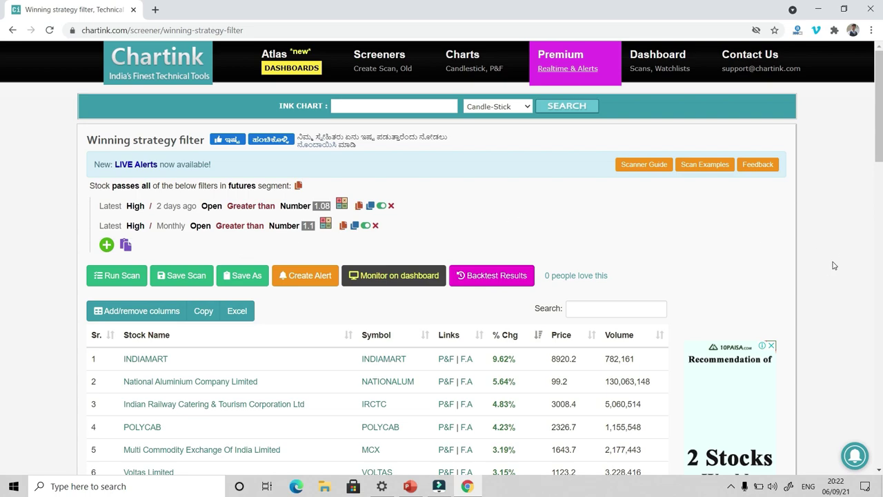
scroll(878, 148, "down", 2)
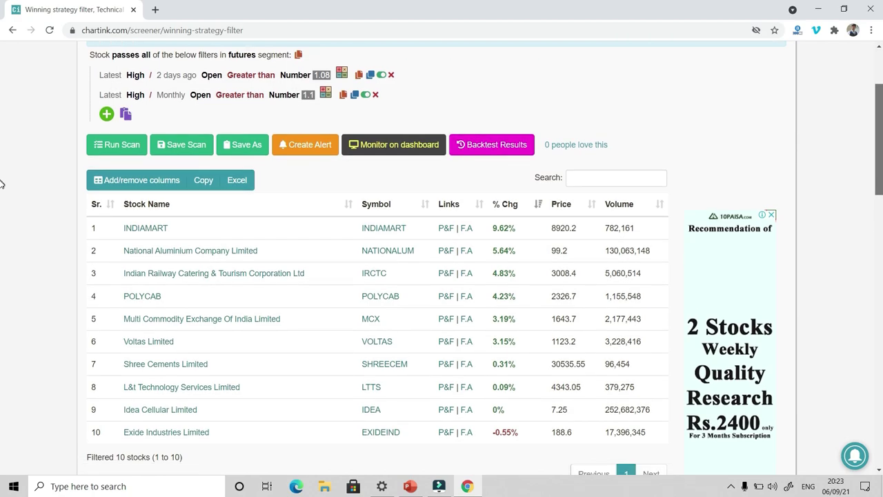
scroll(2, 186, "down", 1)
scroll(1, 196, "down", 1)
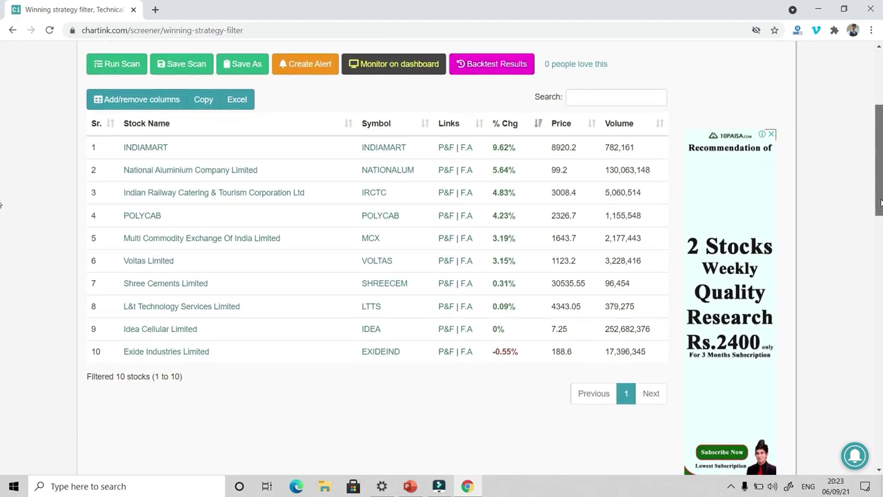
scroll(2, 202, "up", 1)
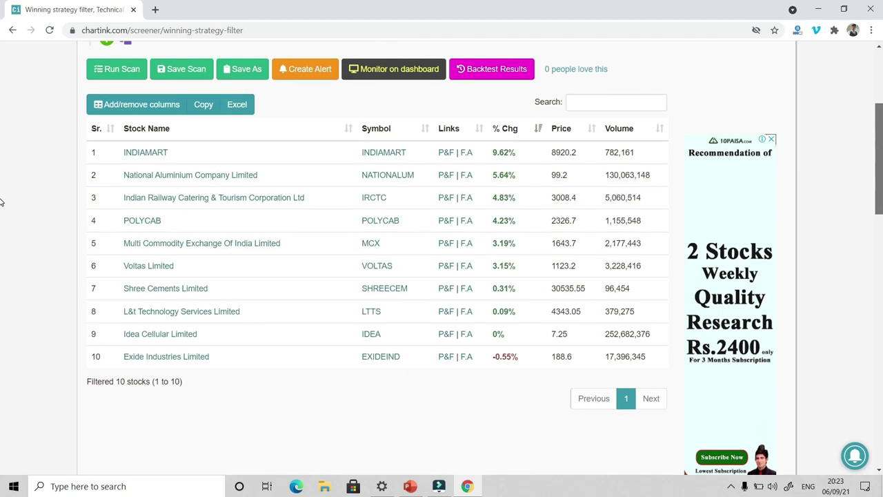
scroll(2, 202, "up", 3)
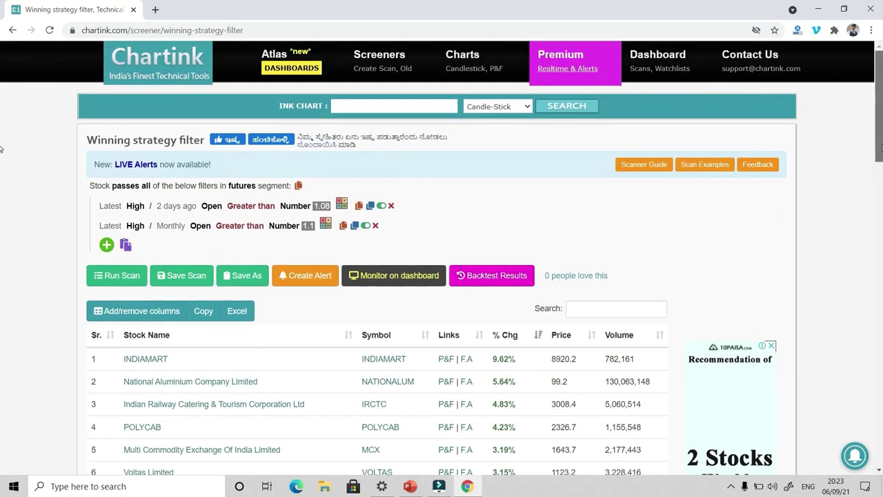
- Open the saved SHORT scan from the dashboard and review its filters, matching stocks and backtest history chart
left_click(645, 67)
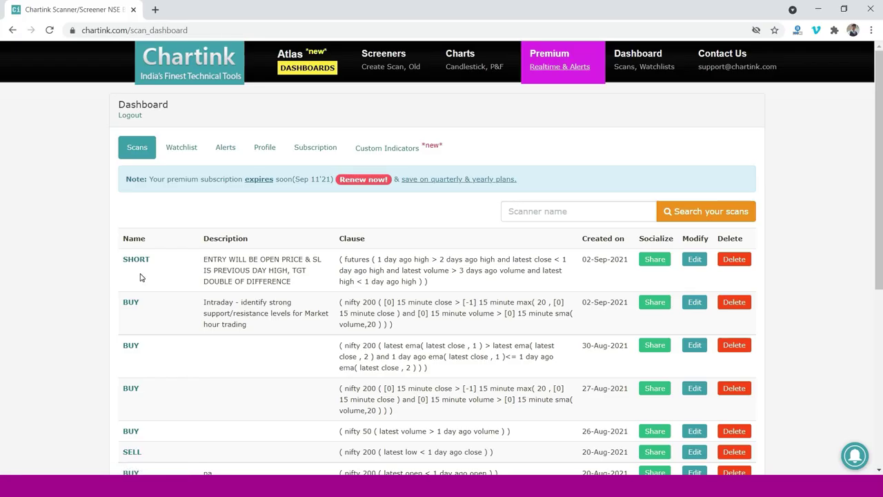
scroll(140, 276, "down", 10)
scroll(140, 276, "up", 10)
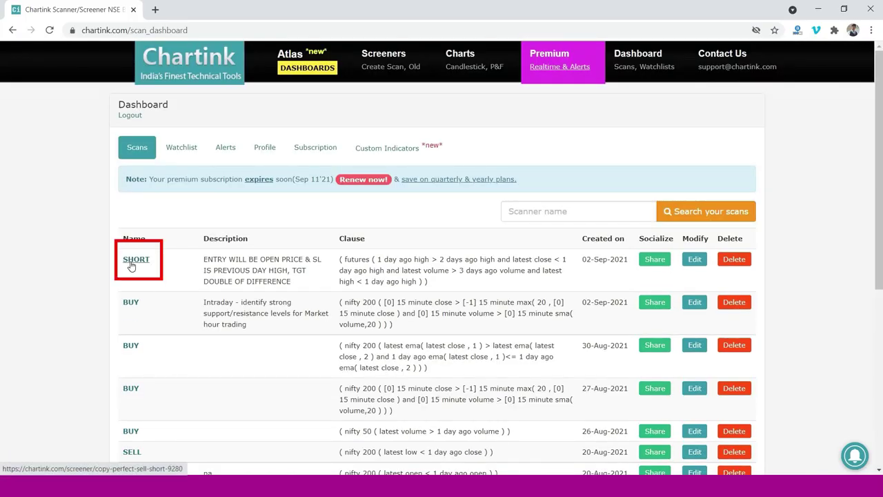
left_click(131, 265)
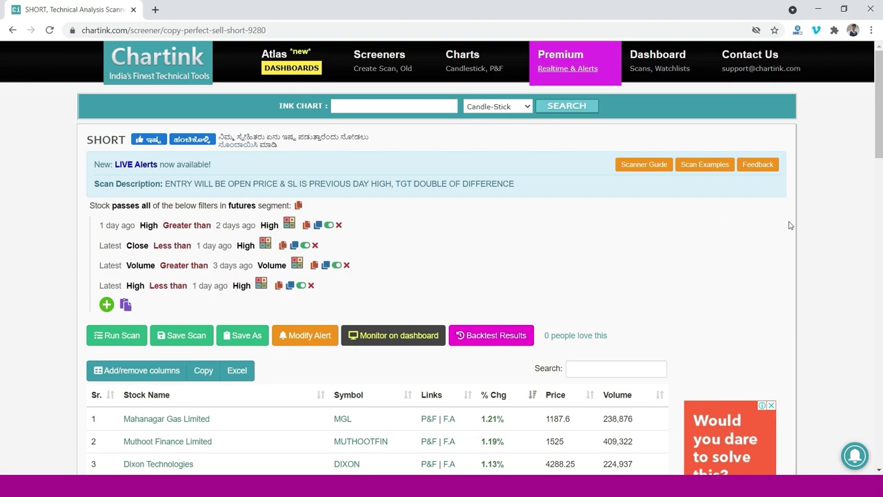
scroll(1, 175, "down", 3)
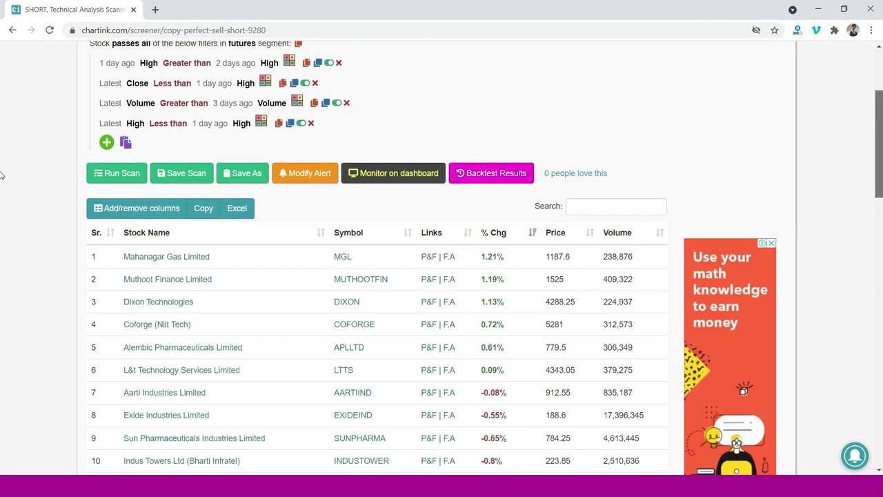
scroll(2, 175, "down", 2)
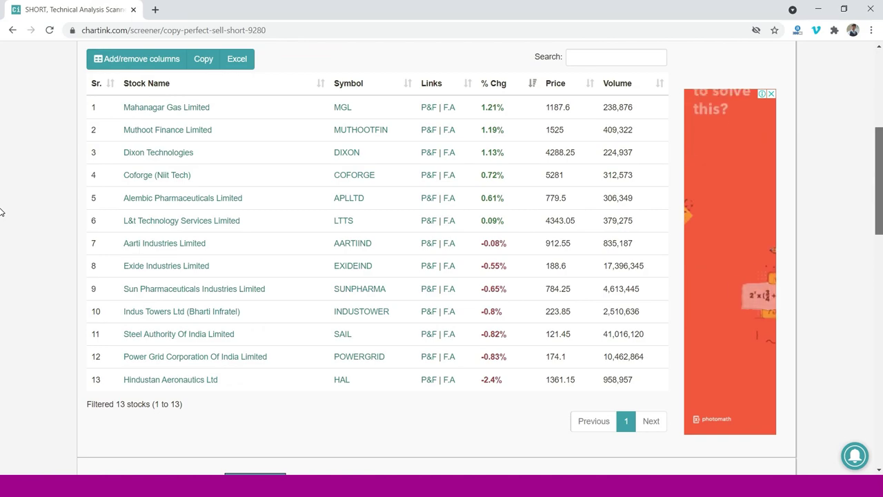
scroll(1, 212, "down", 5)
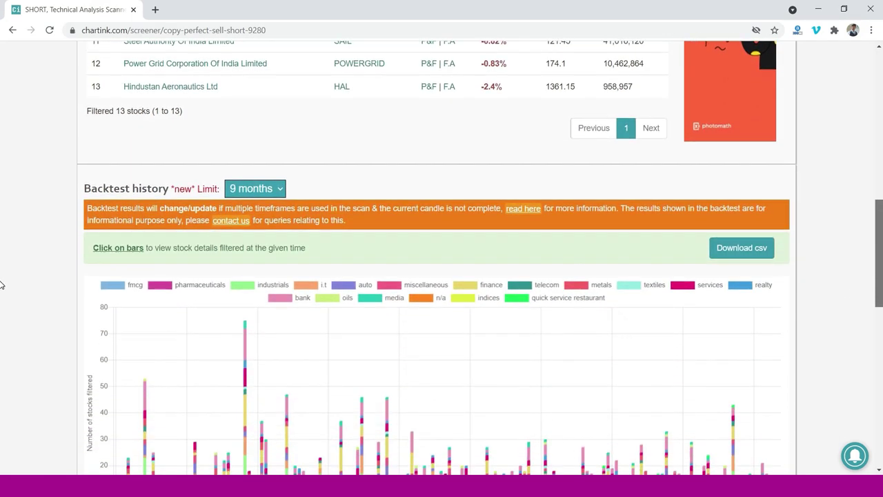
scroll(2, 284, "down", 3)
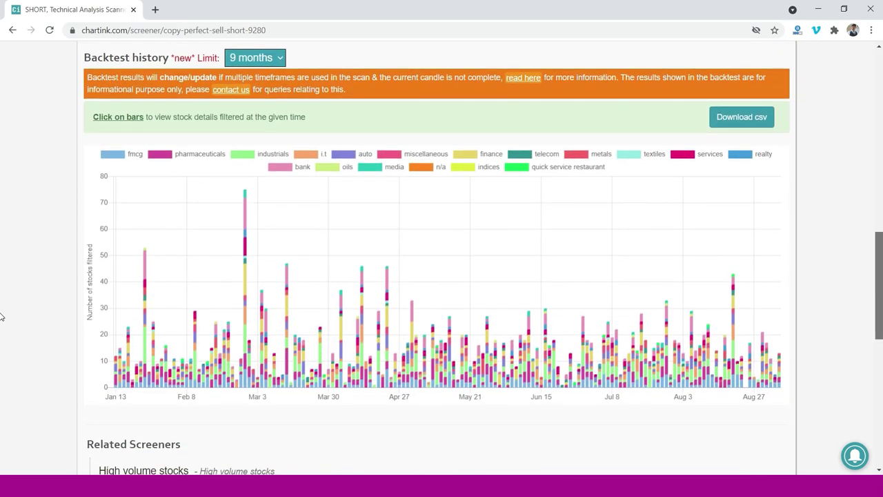
scroll(1, 325, "up", 1)
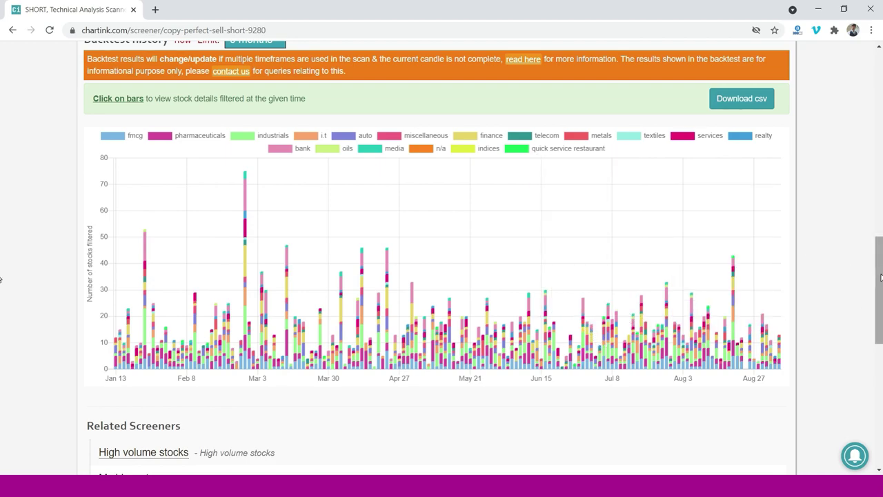
scroll(880, 275, "up", 1)
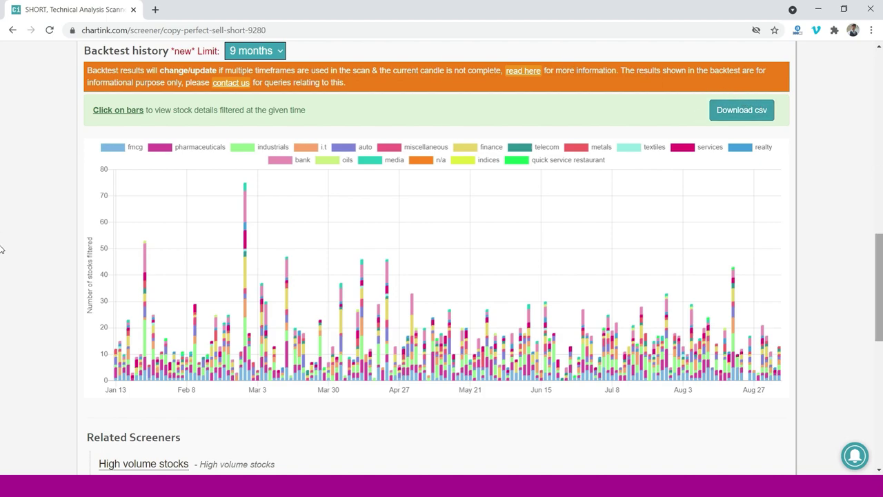
- Set the SHORT scan's backtest history limit to 9 years and inspect the reloaded chart
scroll(0, 249, "up", 1)
left_click(258, 104)
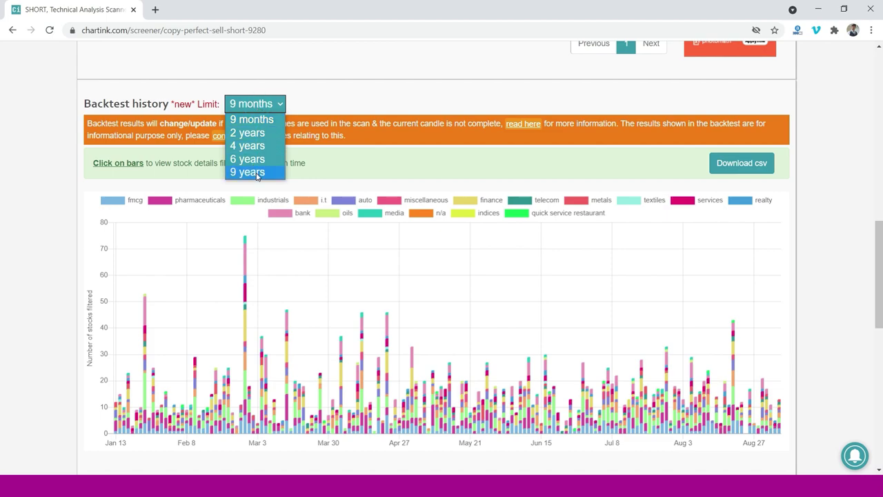
left_click(257, 173)
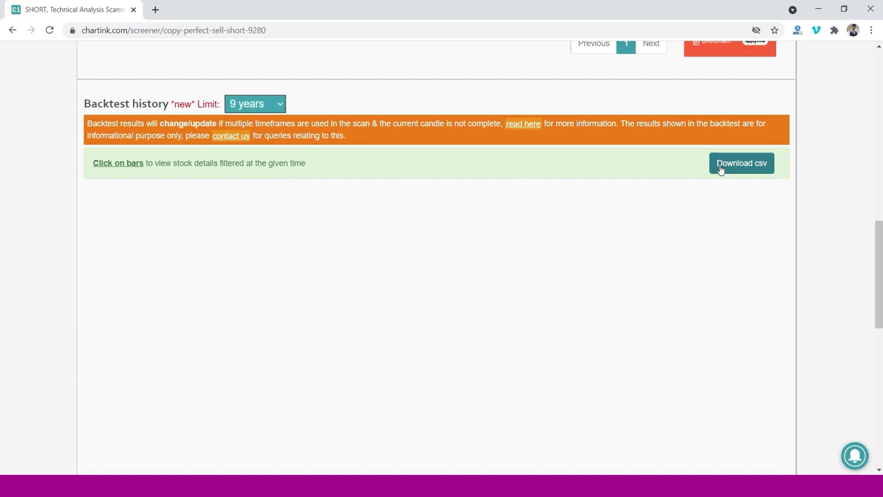
scroll(1, 255, "down", 5)
scroll(1, 275, "up", 3)
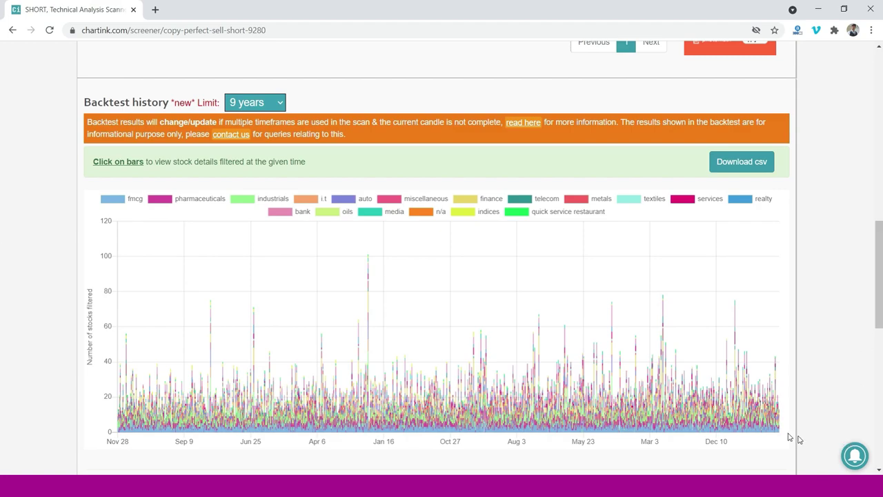